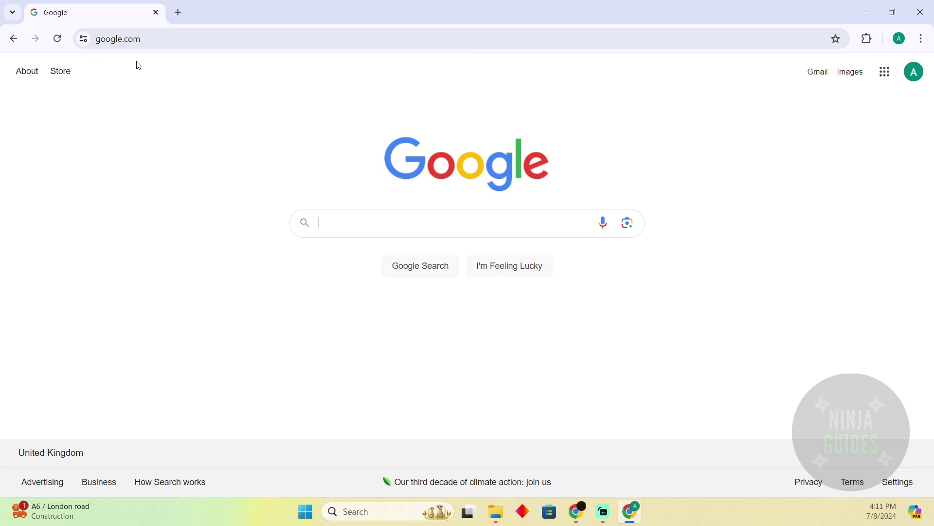
pyautogui.write('VI')
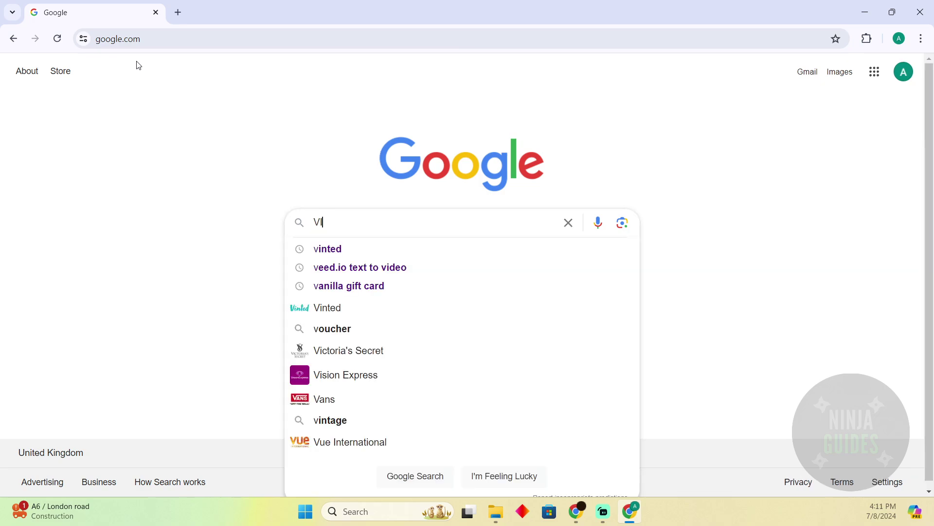
pyautogui.write('NTED')
# - Run the Google search for VINTED to bring up the results
pyautogui.press('Return')
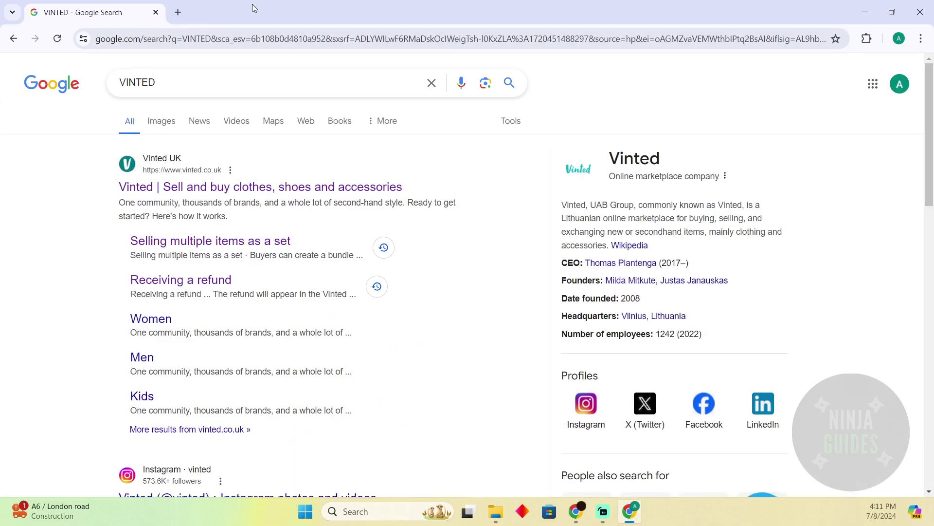
# - Land on the Vinted UK home page and glance at the profile avatar dropdown twice
pyautogui.click(174, 185)
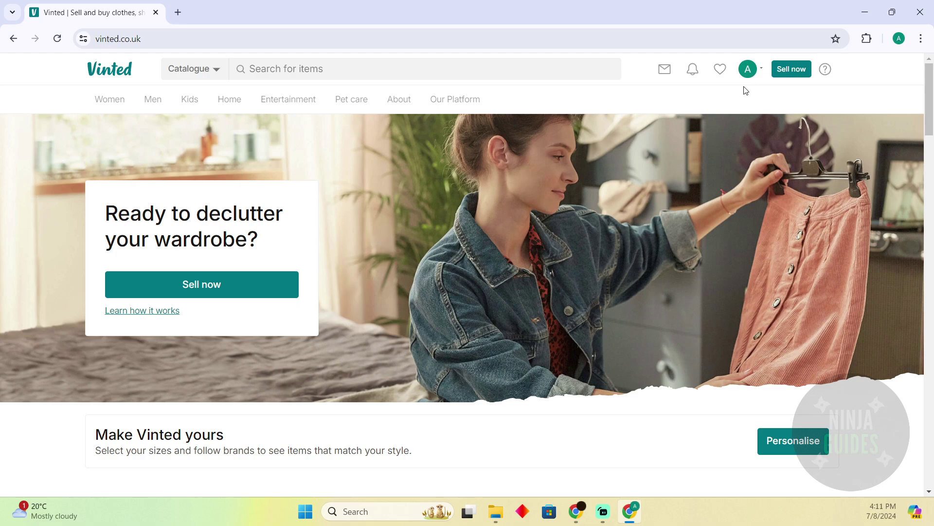
pyautogui.click(754, 73)
pyautogui.click(814, 95)
pyautogui.click(748, 74)
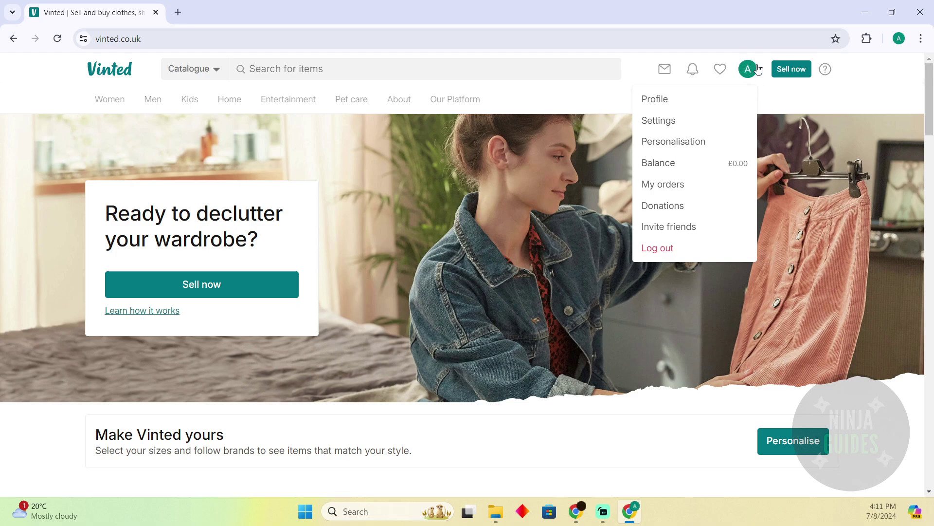
pyautogui.click(777, 93)
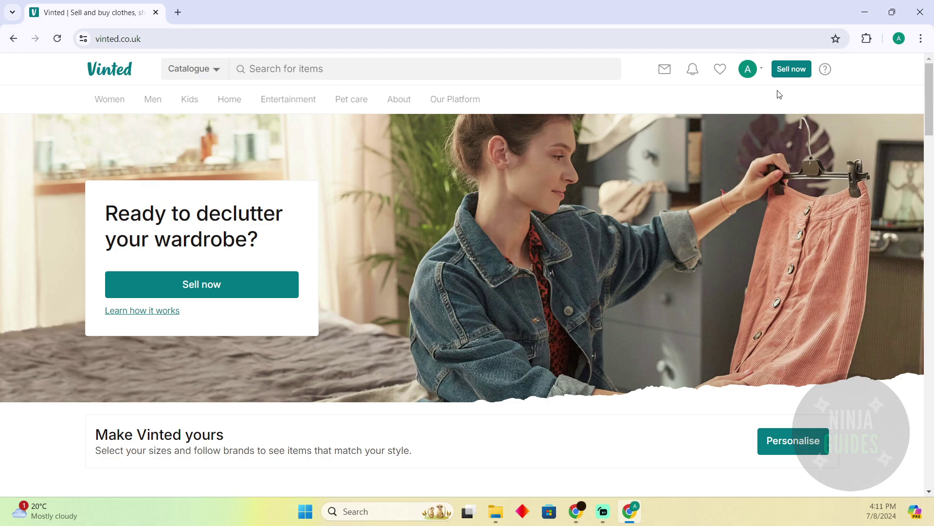
# - Bring up the Sell an item form via Sell now, then the account options
pyautogui.click(794, 73)
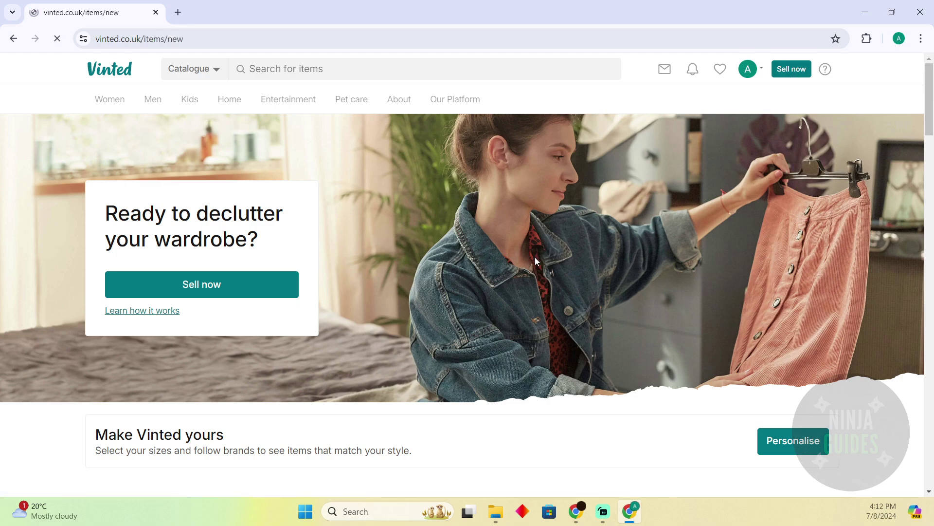
pyautogui.scroll(-3, 285, 361)
pyautogui.scroll(3, 363, 342)
pyautogui.scroll(-3, 315, 234)
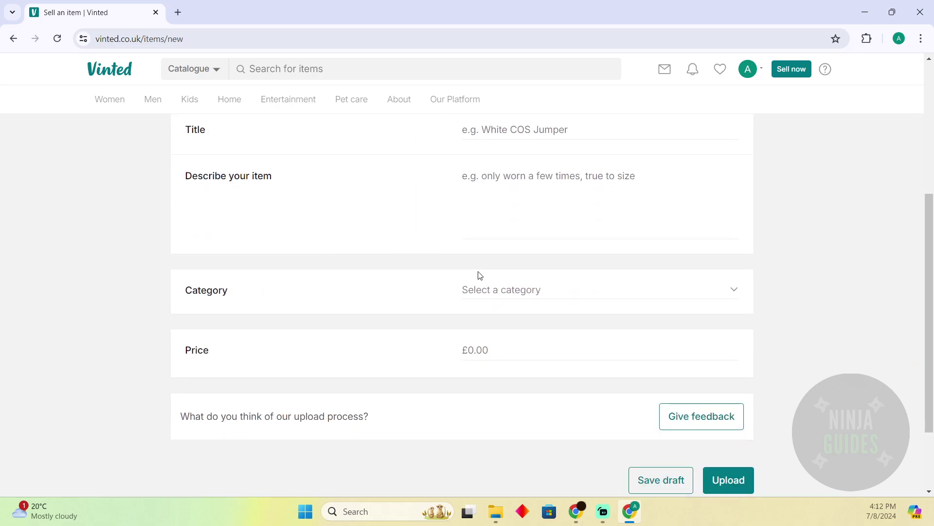
pyautogui.scroll(3, 522, 323)
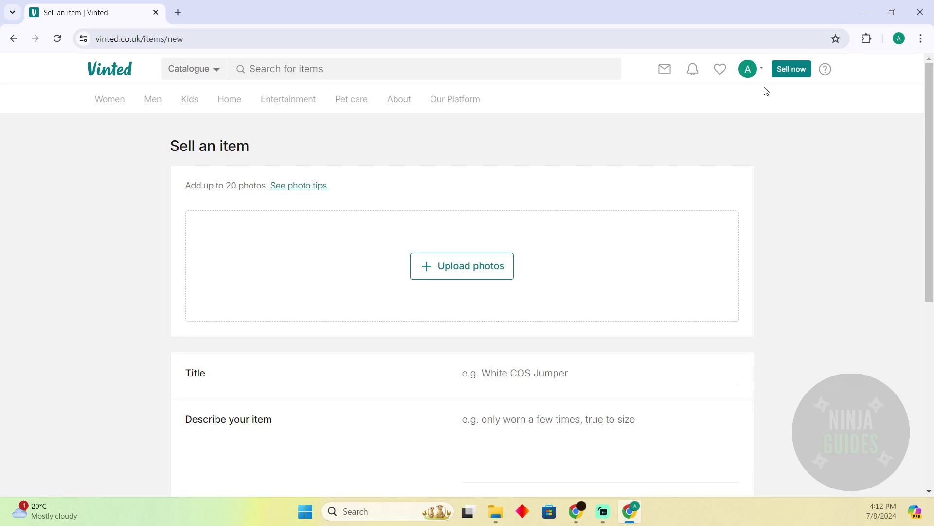
pyautogui.click(749, 73)
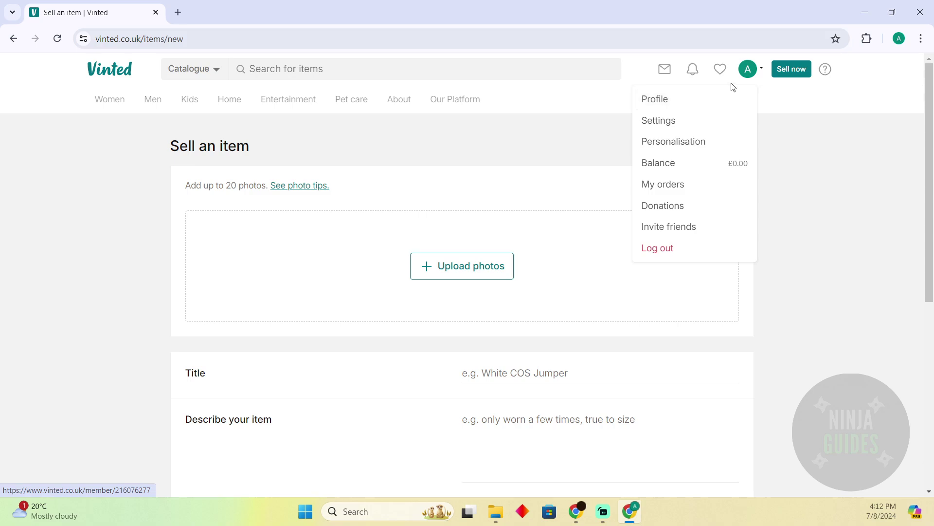
# - Go into Settings, switch to the Payments section, then bring up the account options
pyautogui.click(669, 121)
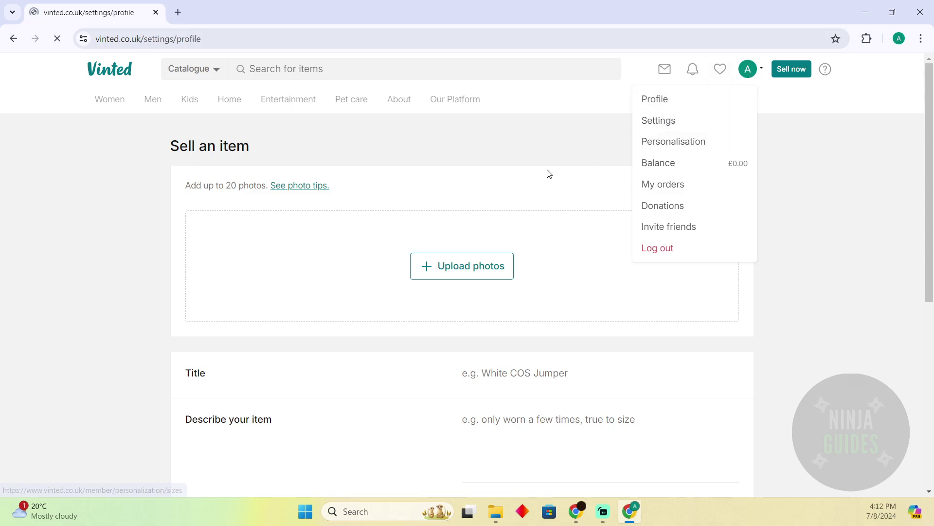
pyautogui.scroll(-1, 494, 302)
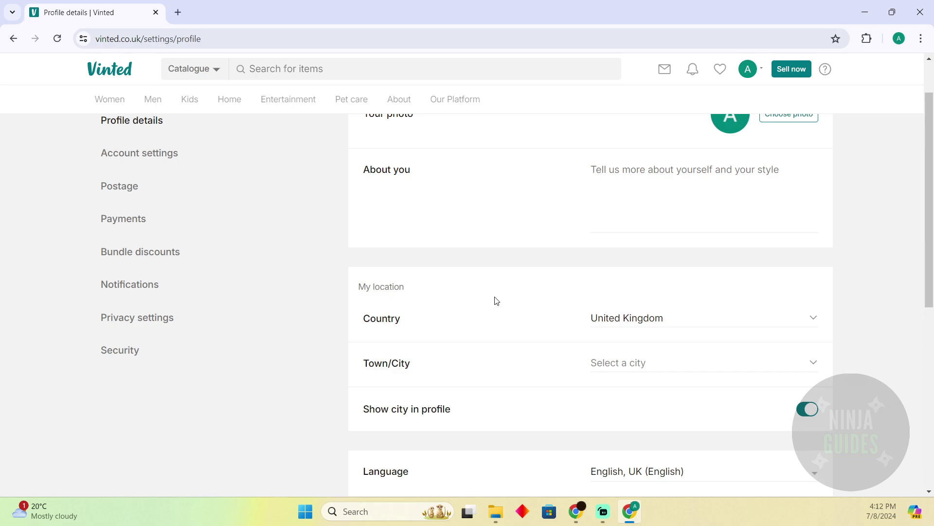
pyautogui.click(134, 221)
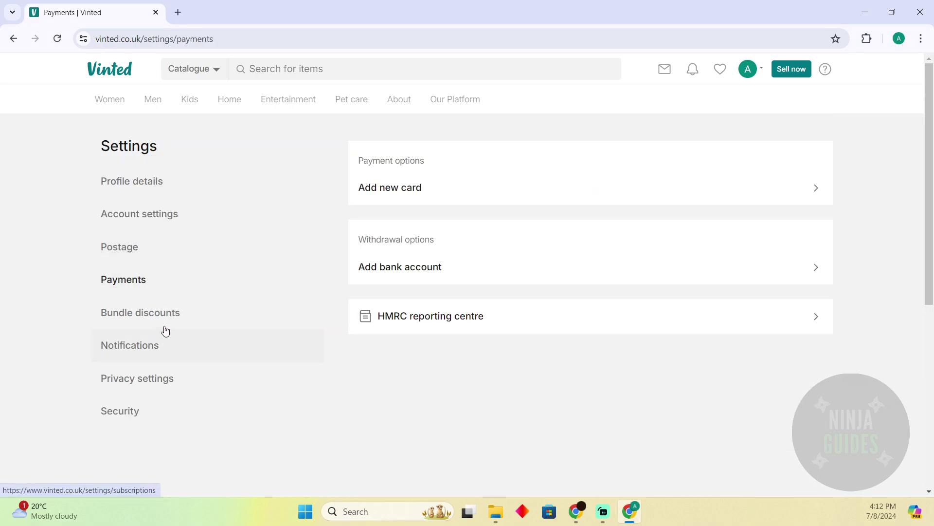
pyautogui.click(751, 73)
# - View My orders (none yet), then the Balance page showing £0.00 available
pyautogui.click(683, 194)
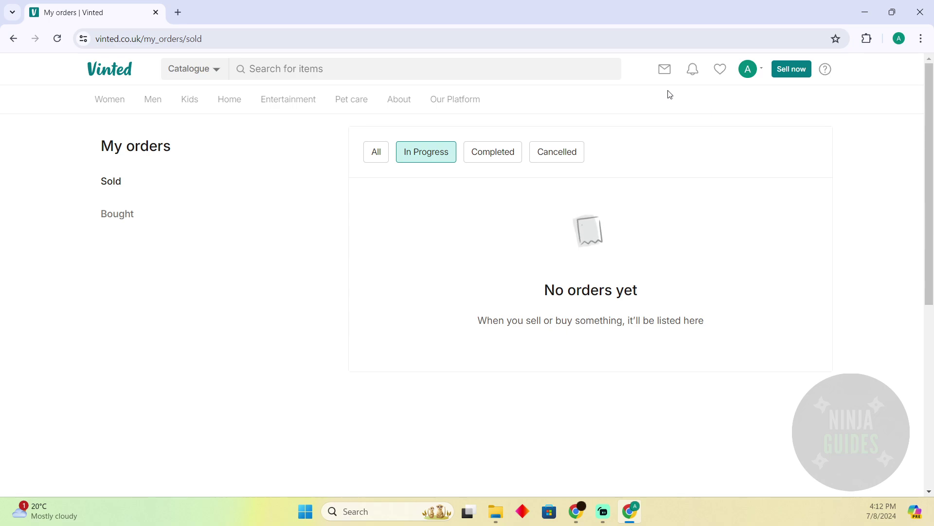
pyautogui.click(747, 71)
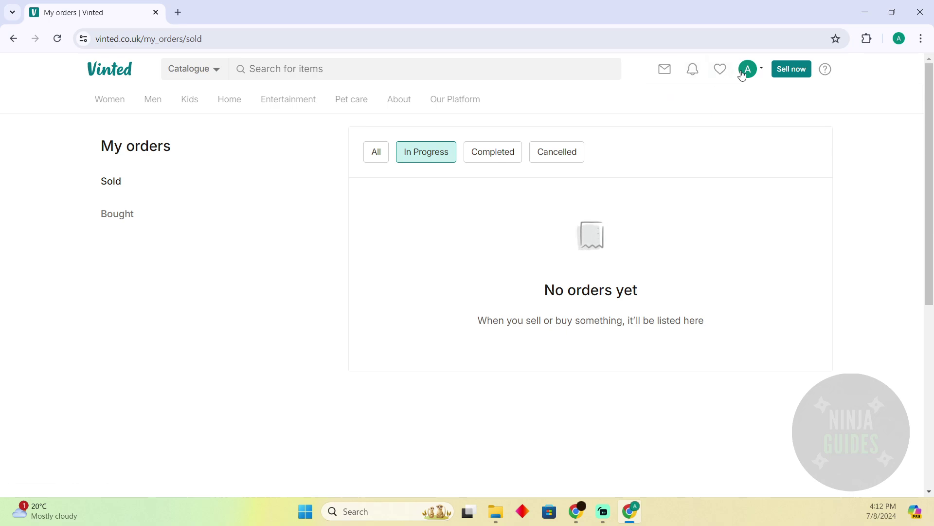
pyautogui.click(700, 176)
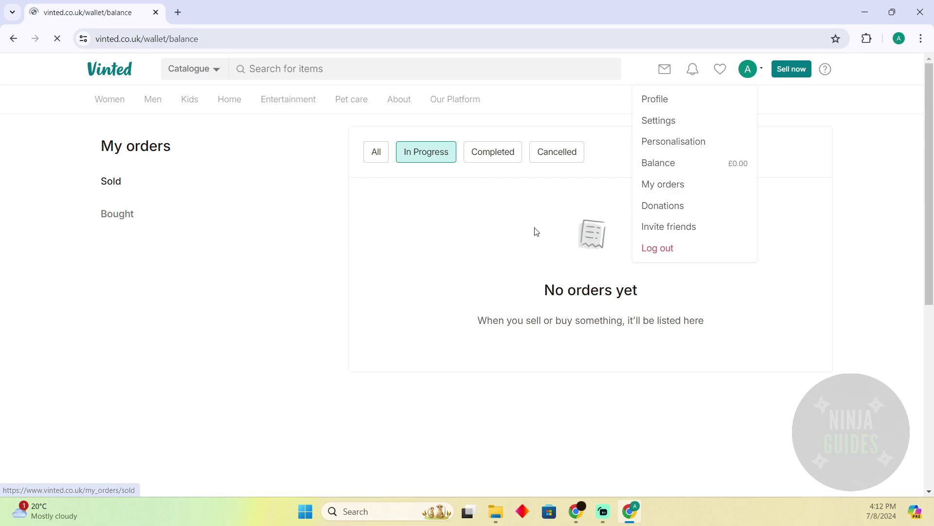
pyautogui.scroll(-2, 636, 350)
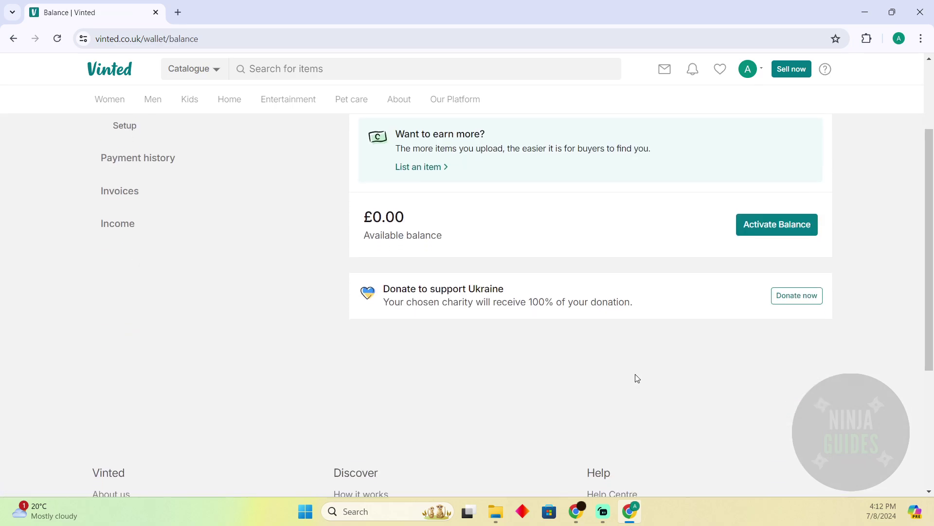